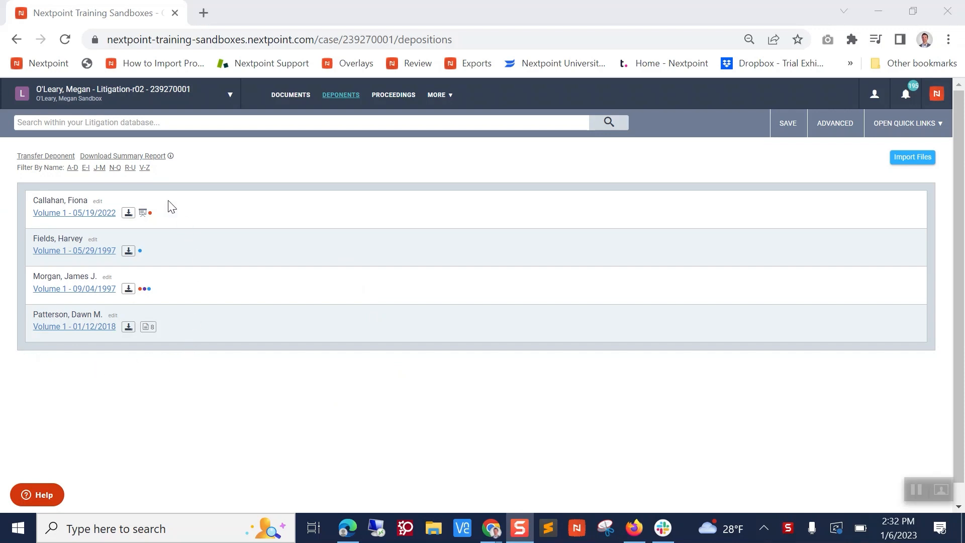
Open the theater view of the 05/19/2022 Volume 1 deposition, play the video briefly and pause it
click(143, 213)
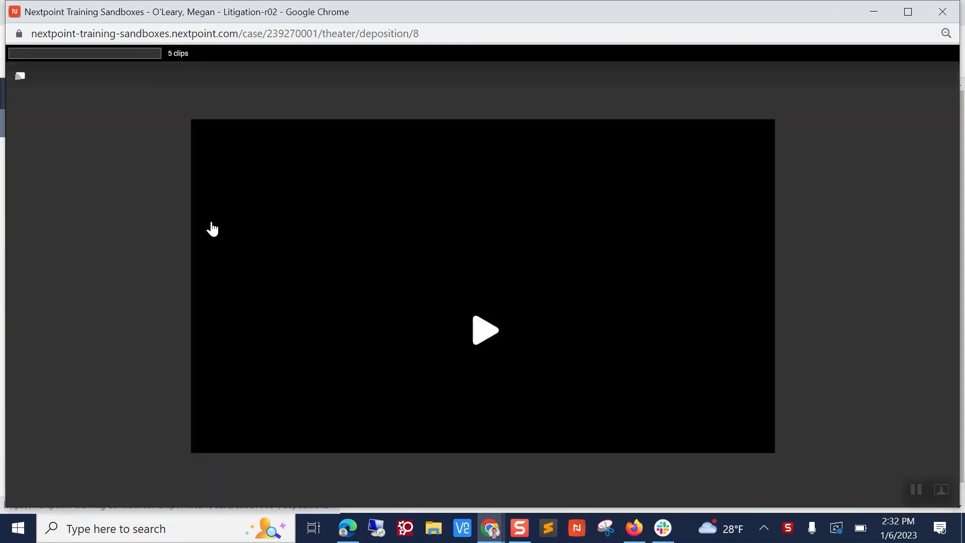
click(484, 345)
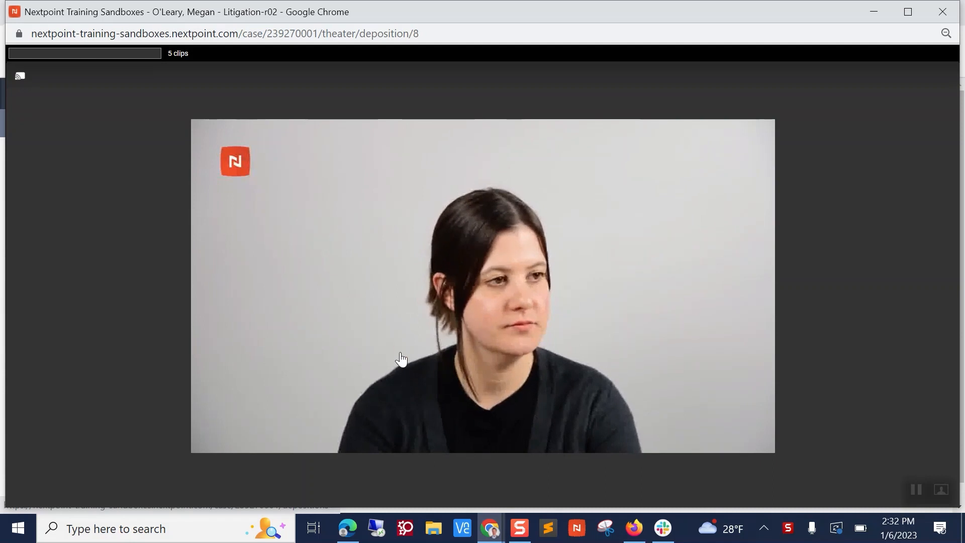
click(487, 324)
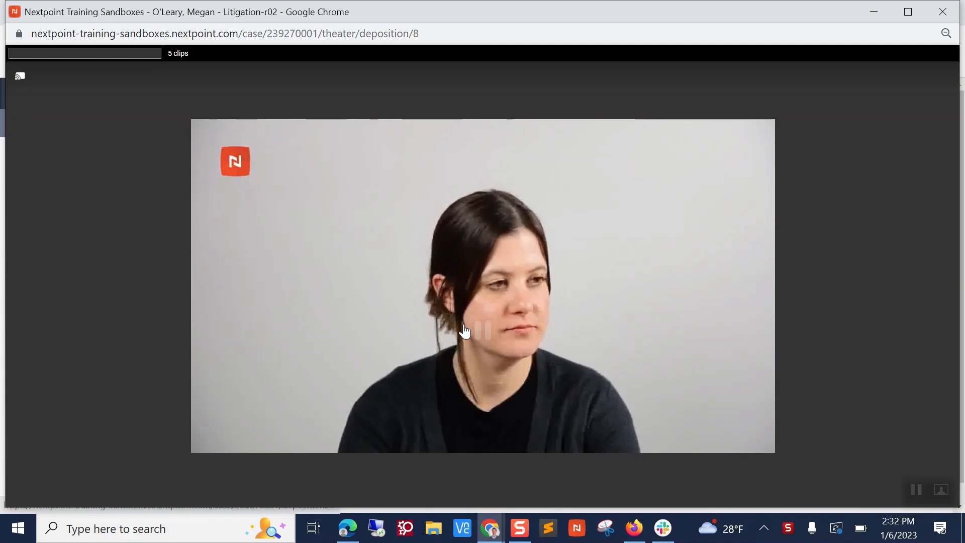
Play the 00003:04 - 00003:12 Defense Initial clip in the theater view, pause it and close the theater window
click(183, 56)
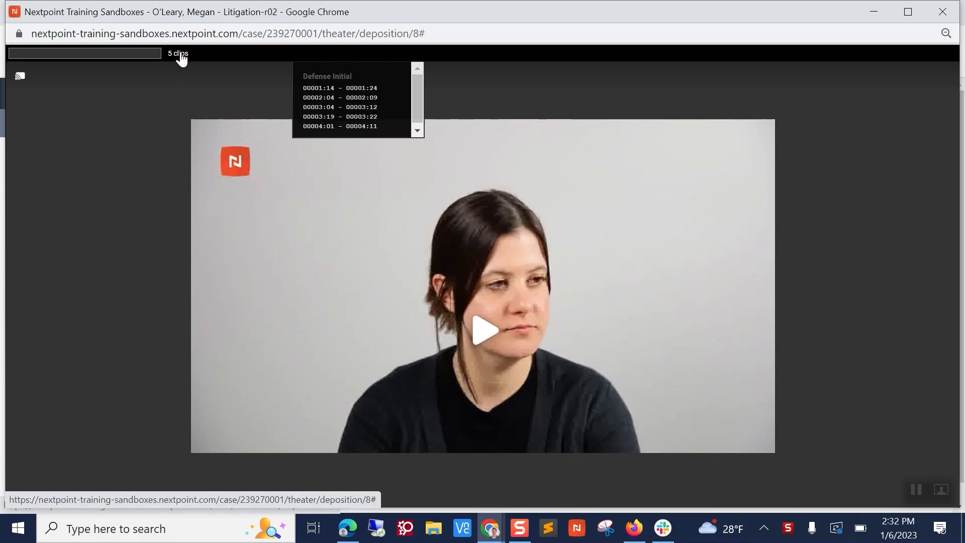
click(322, 109)
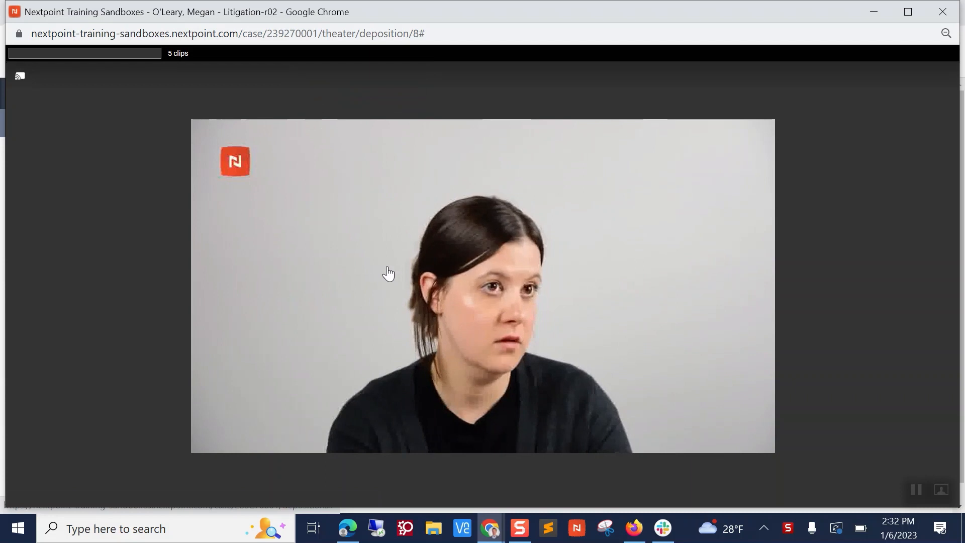
click(479, 327)
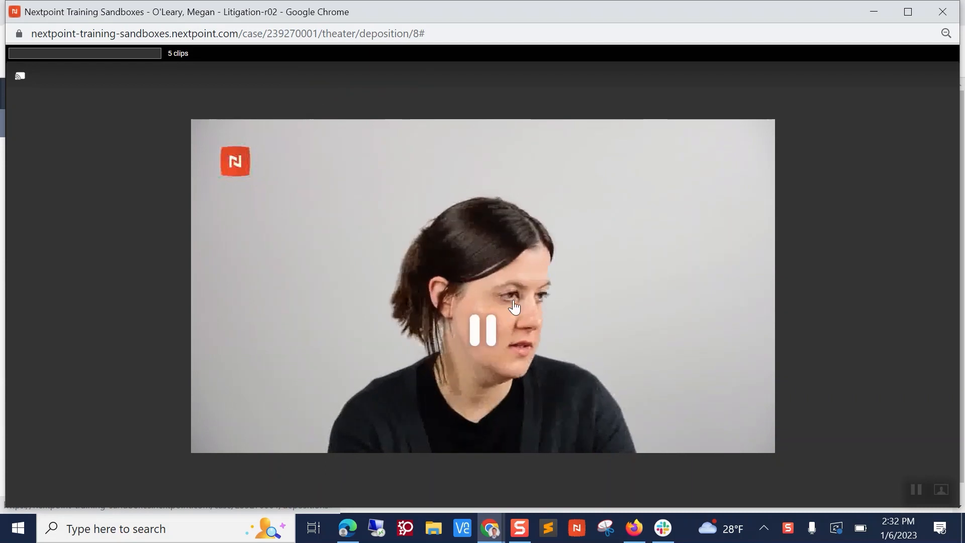
click(942, 11)
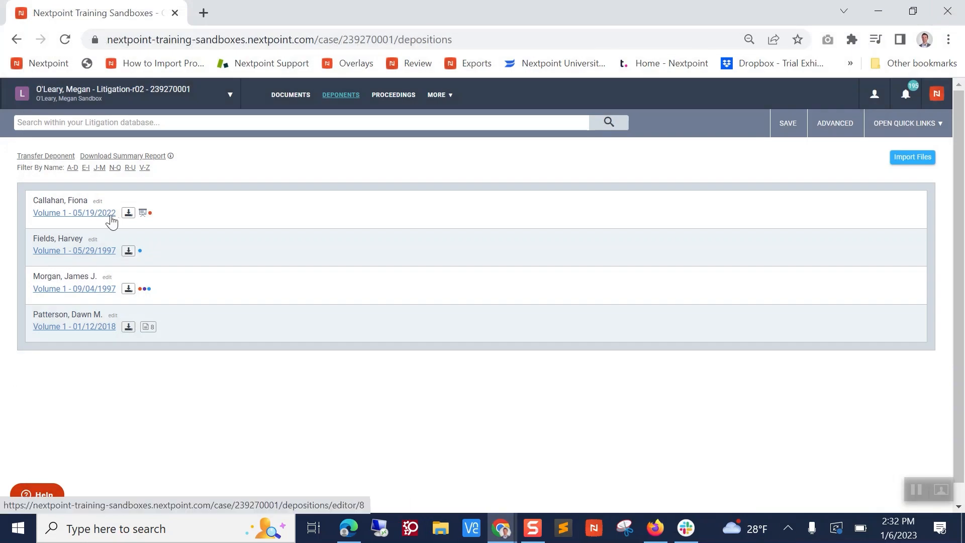
Open the 05/19/2022 Volume 1 transcript and list its clips for the Defense Initial designation
click(93, 216)
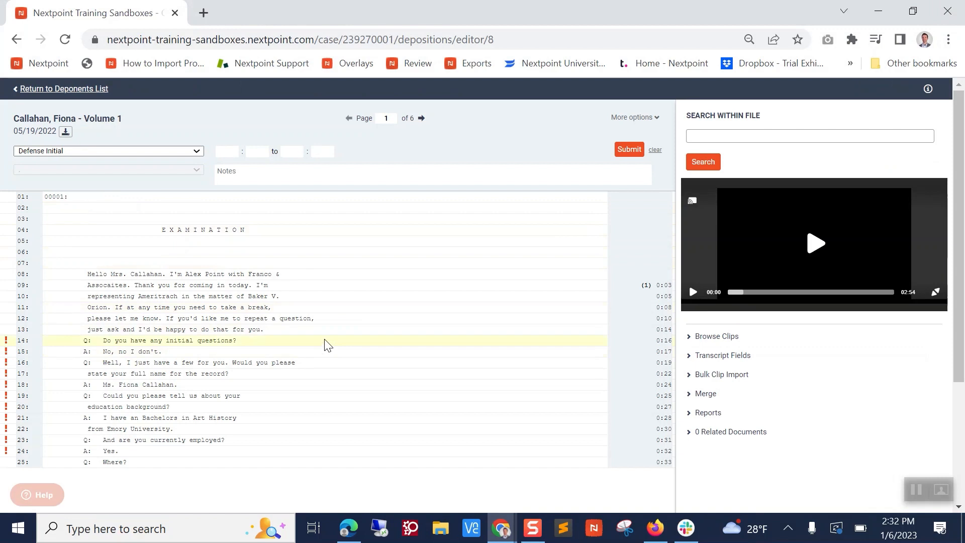
click(703, 345)
click(707, 369)
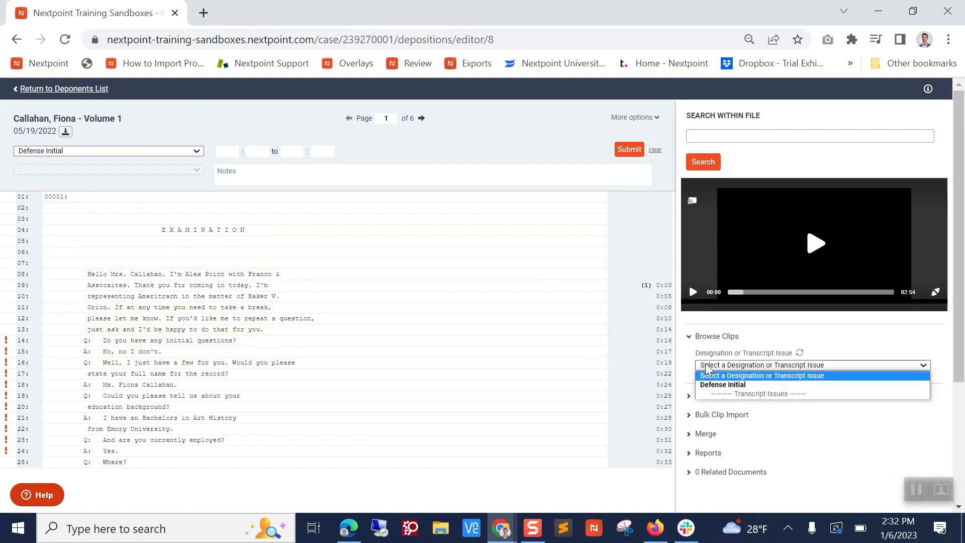
click(709, 384)
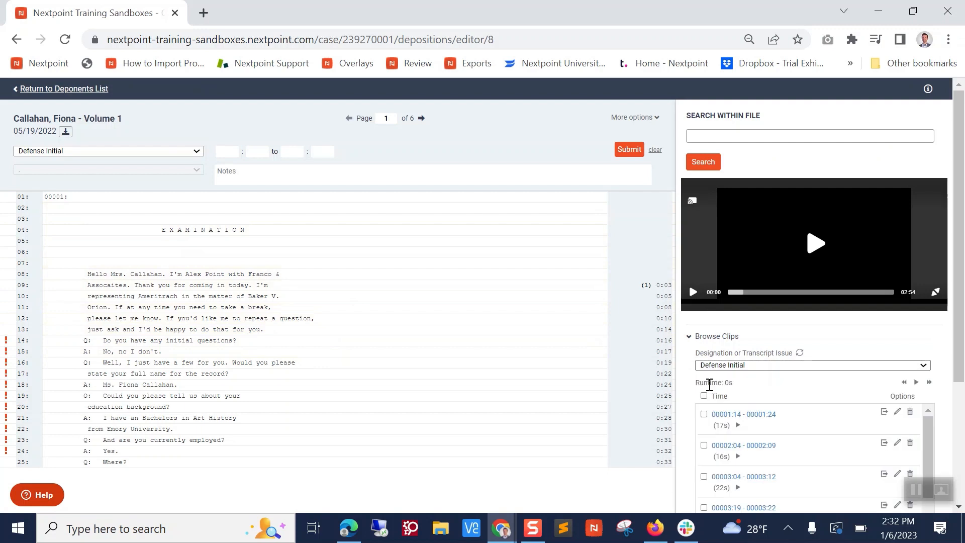
scroll(801, 382, down, 2)
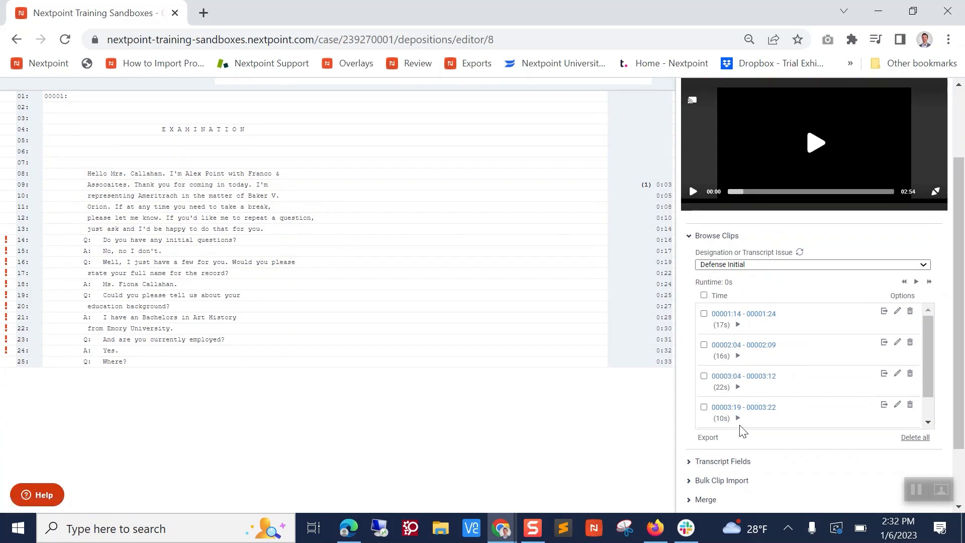
Go to the 00003:04 - 00003:12 clip in the transcript, play its video and pause it
click(739, 379)
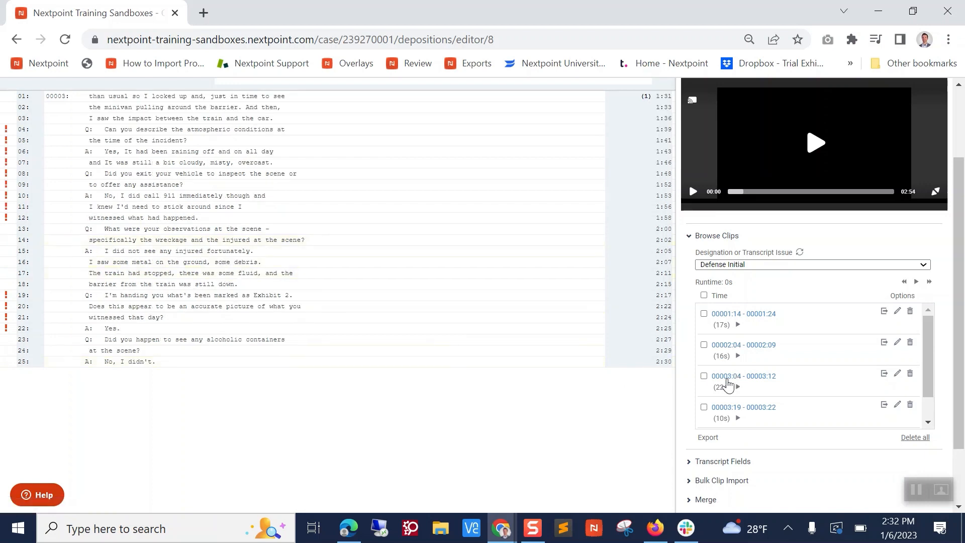
click(738, 387)
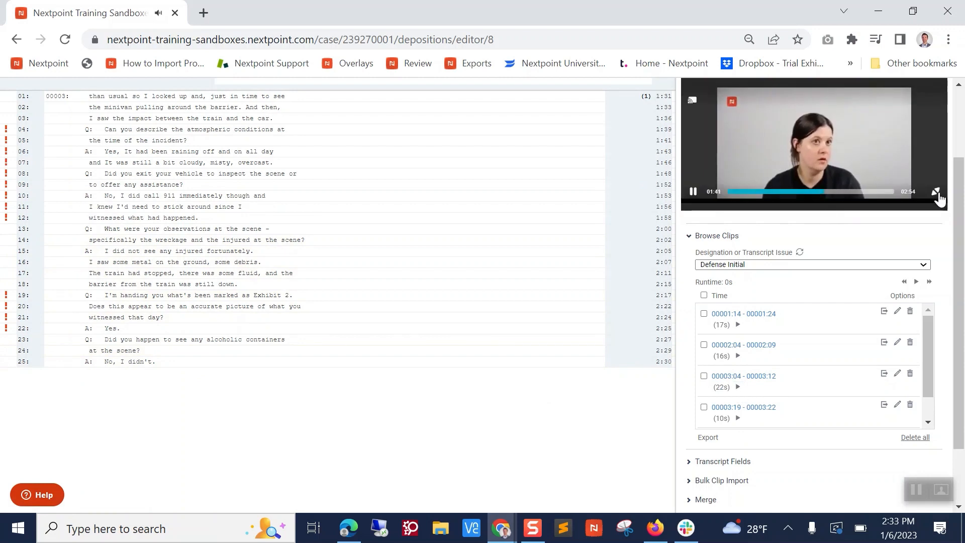
click(898, 172)
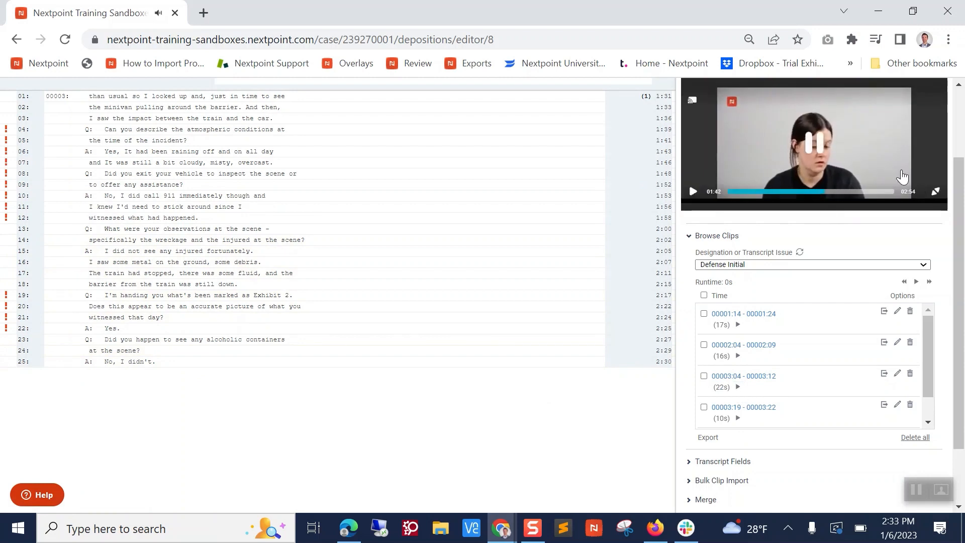
Show the deposition video in full screen, play and pause it there, and return to the transcript
click(934, 193)
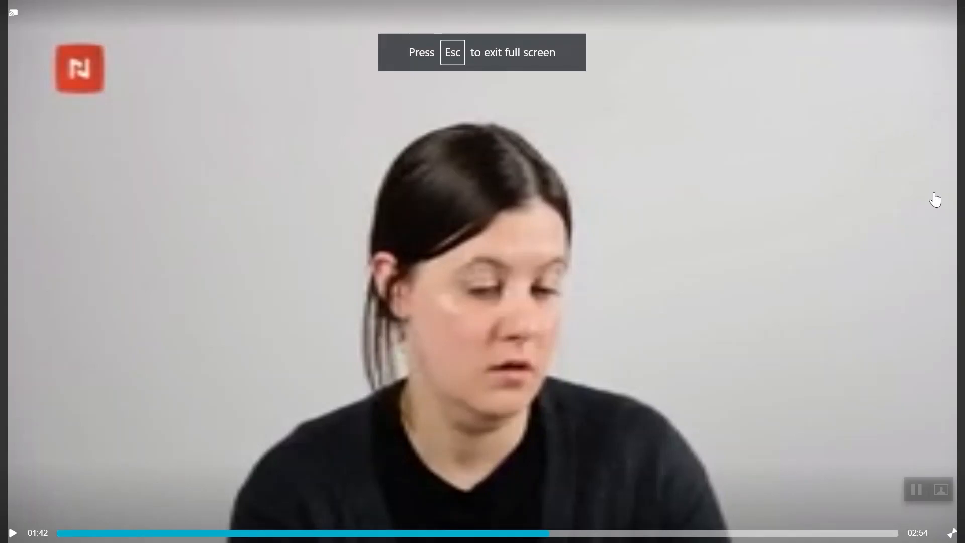
click(531, 294)
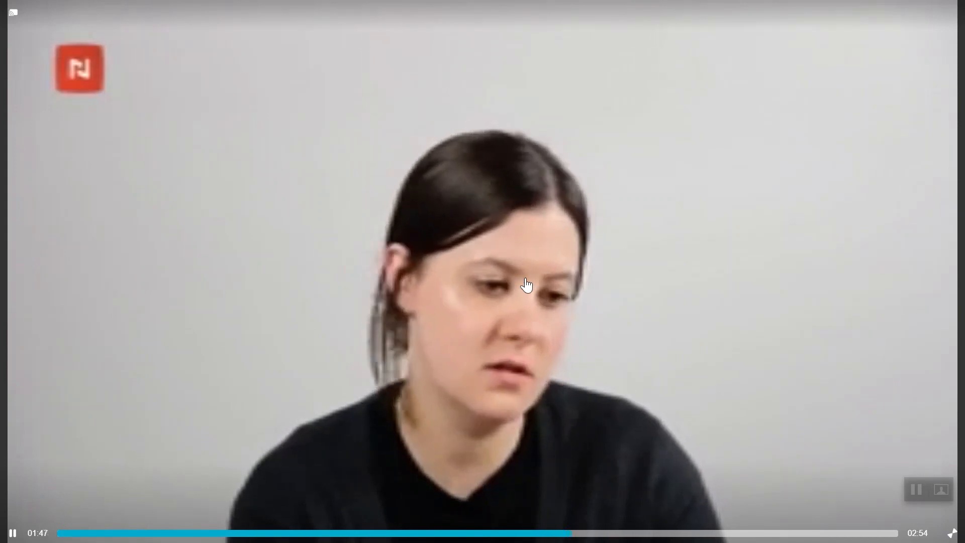
click(532, 288)
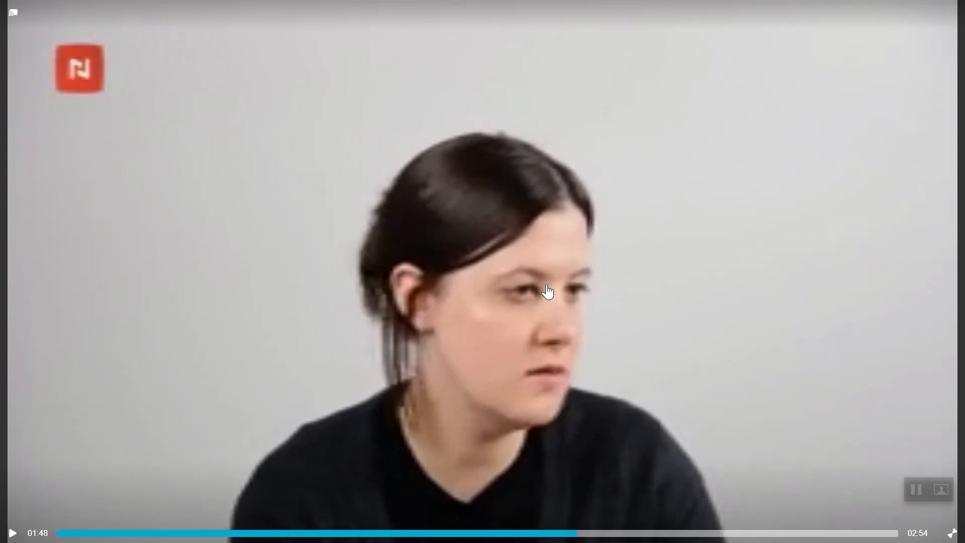
key(Escape)
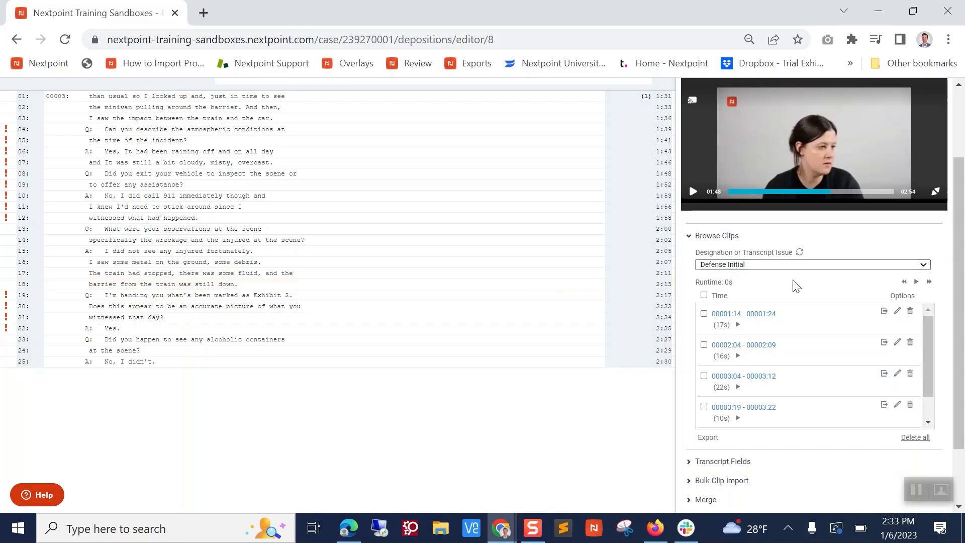
Play the 00003:19 - 00003:22 clip from the Defense Initial list and pause the video
click(910, 495)
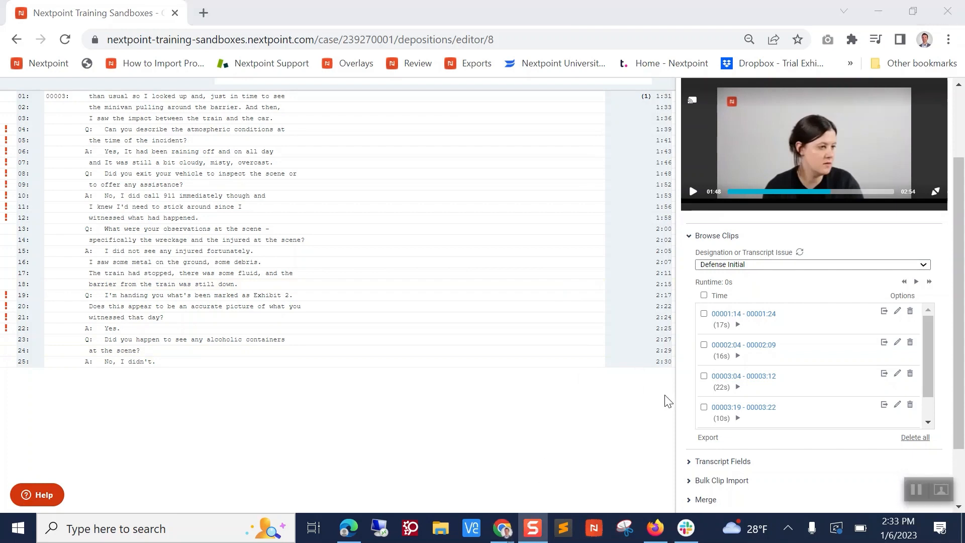
click(739, 419)
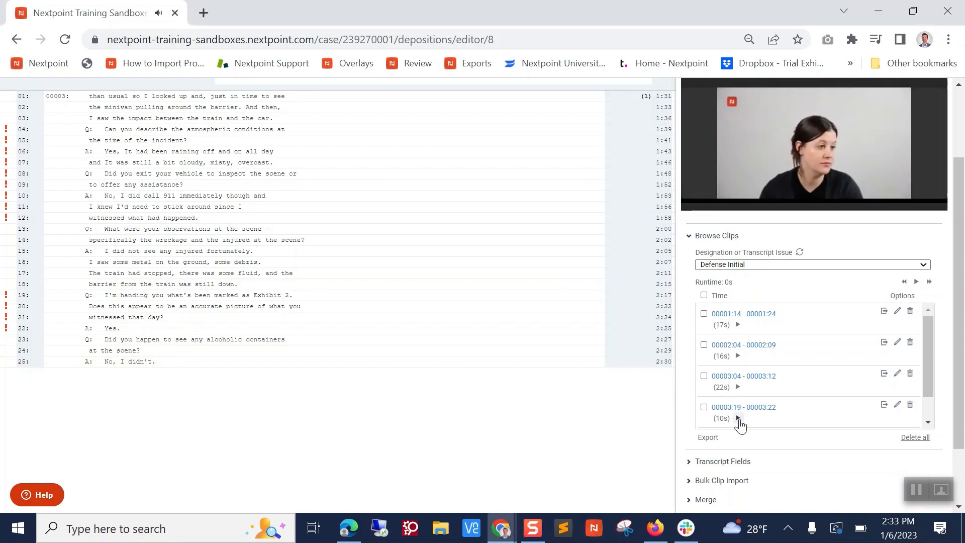
click(790, 148)
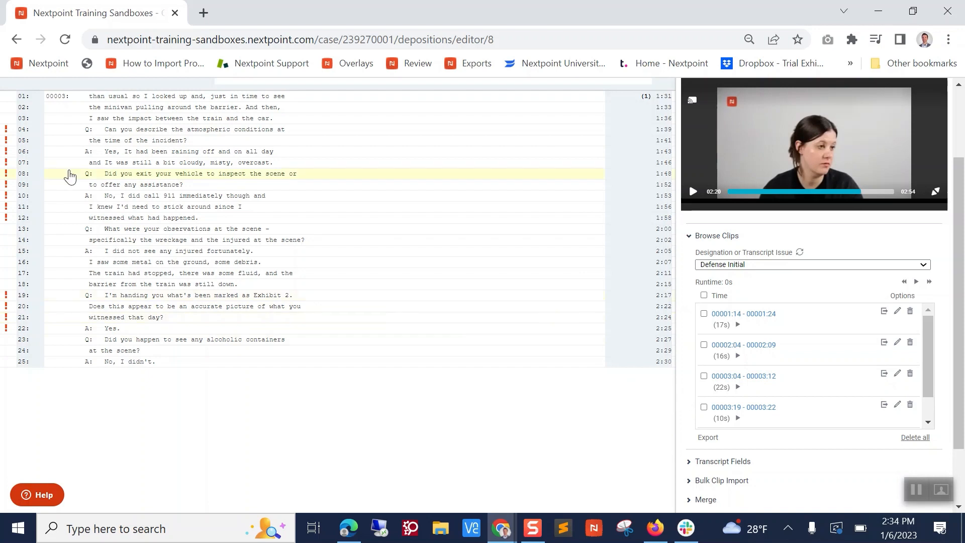
Export the 00003:04 - 00003:12 clip on its own, preview the downloaded MP4 and close the video player
click(884, 374)
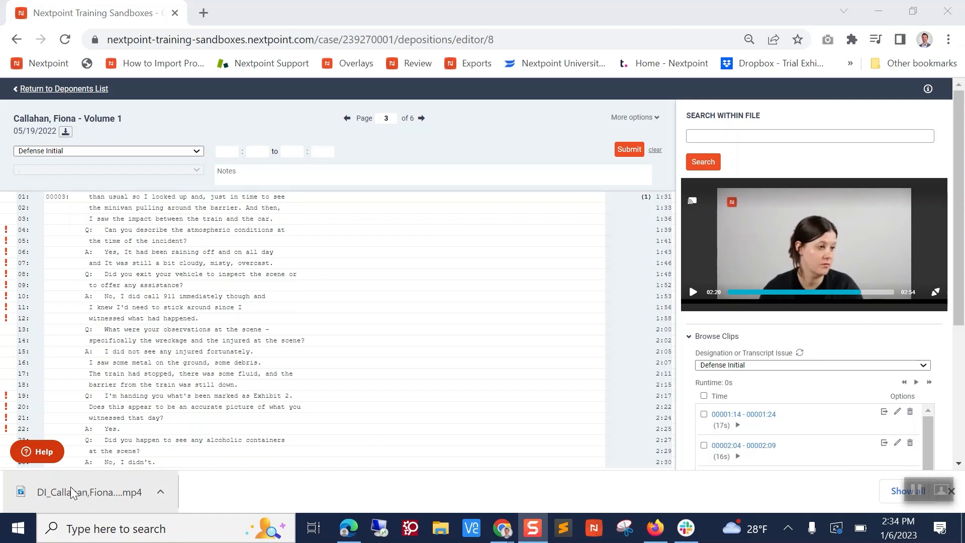
click(99, 496)
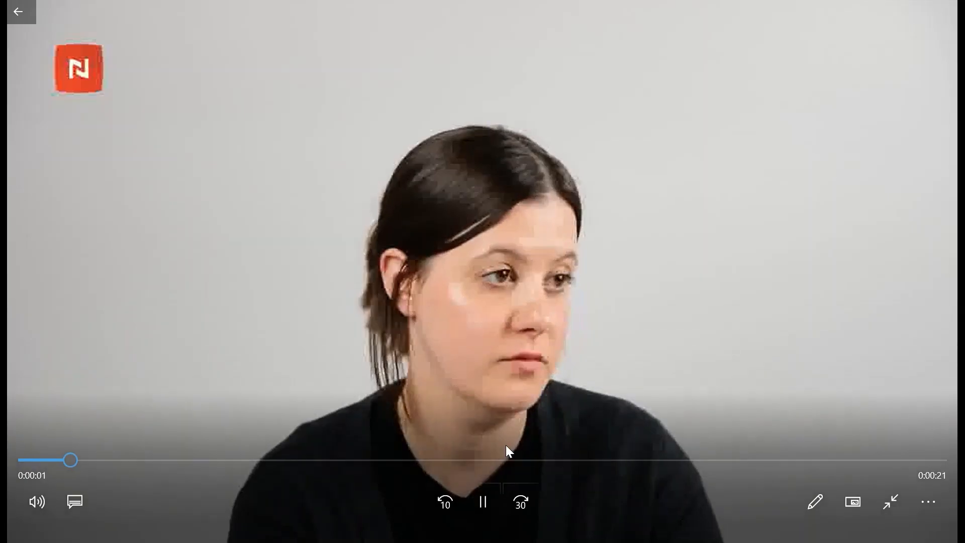
click(477, 504)
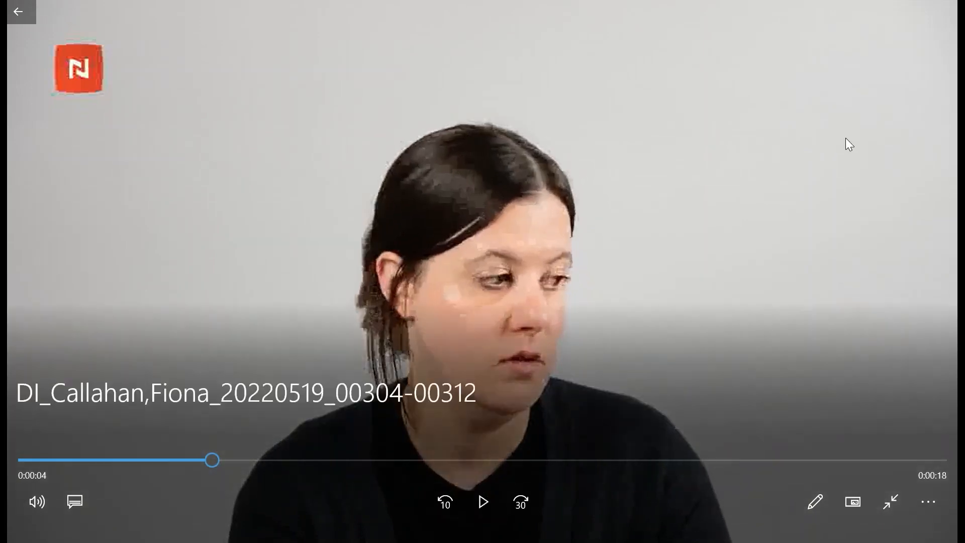
key(Escape)
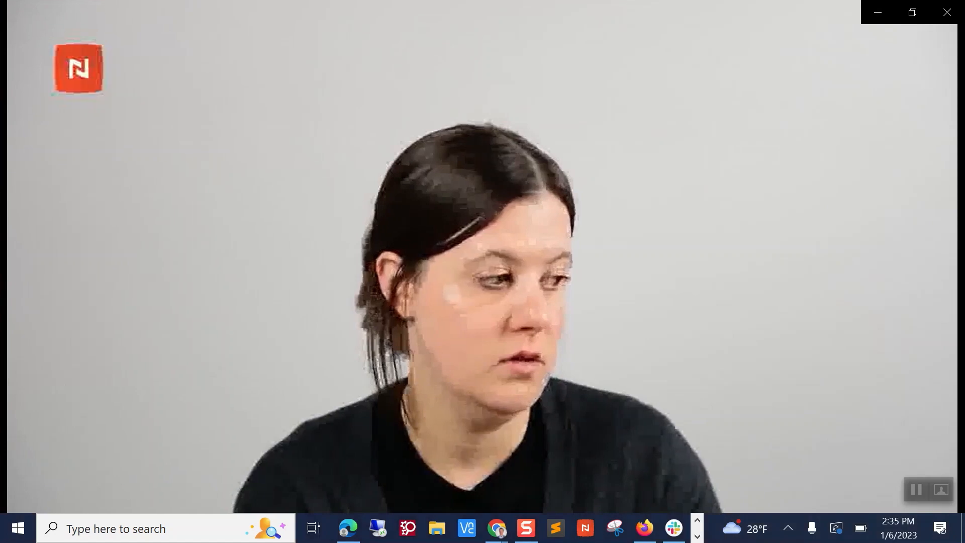
click(950, 11)
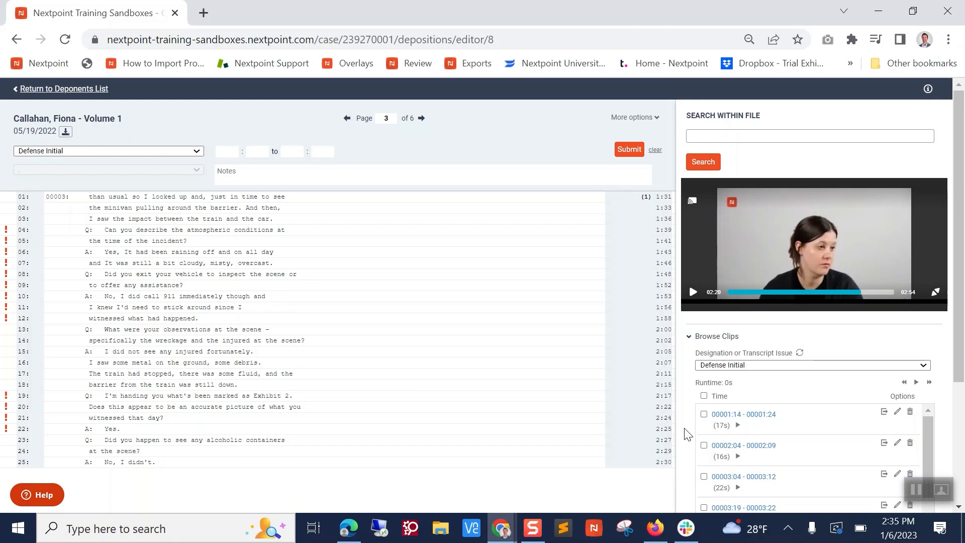
Export all Defense Initial clips except 00001:14 - 00001:24 as a clip compilation and dismiss the confirmation
scroll(683, 435, down, 2)
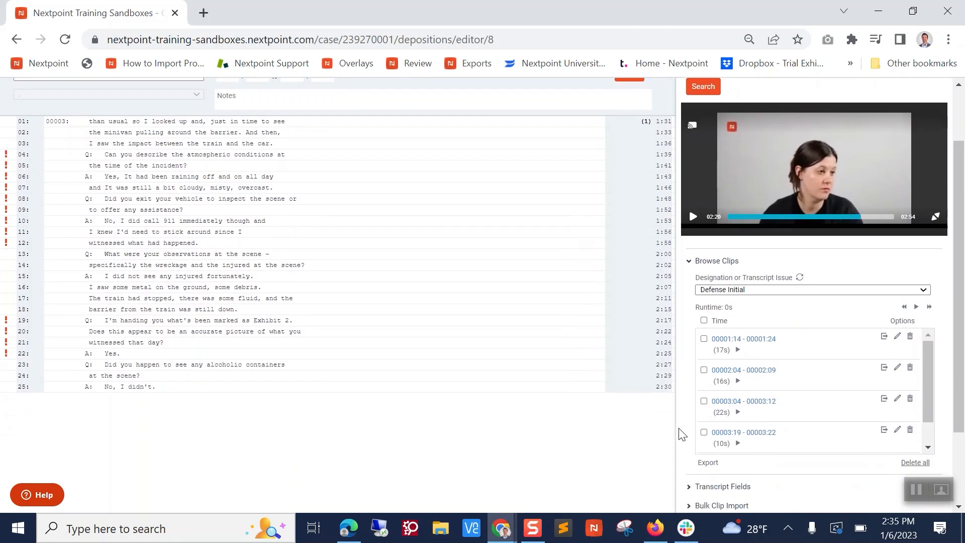
click(703, 321)
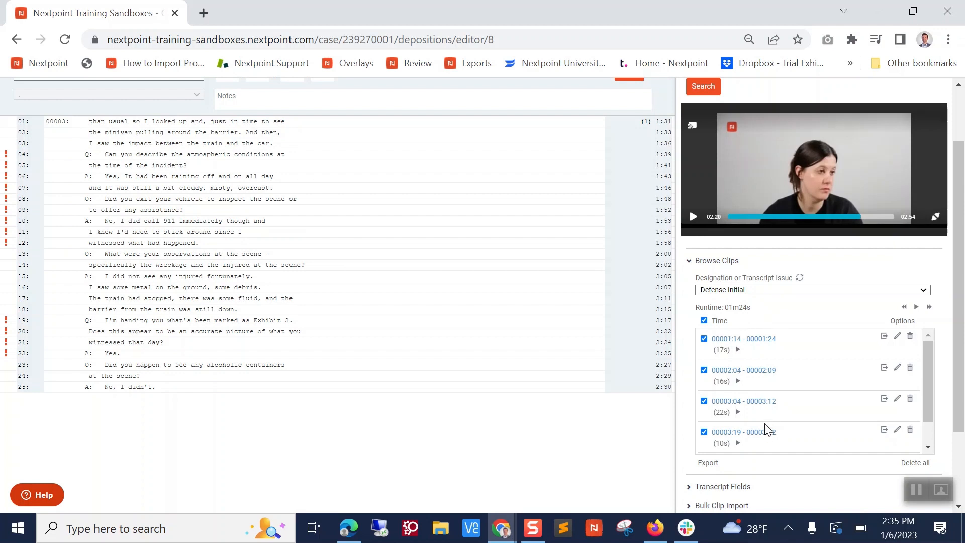
click(704, 339)
click(703, 432)
click(708, 463)
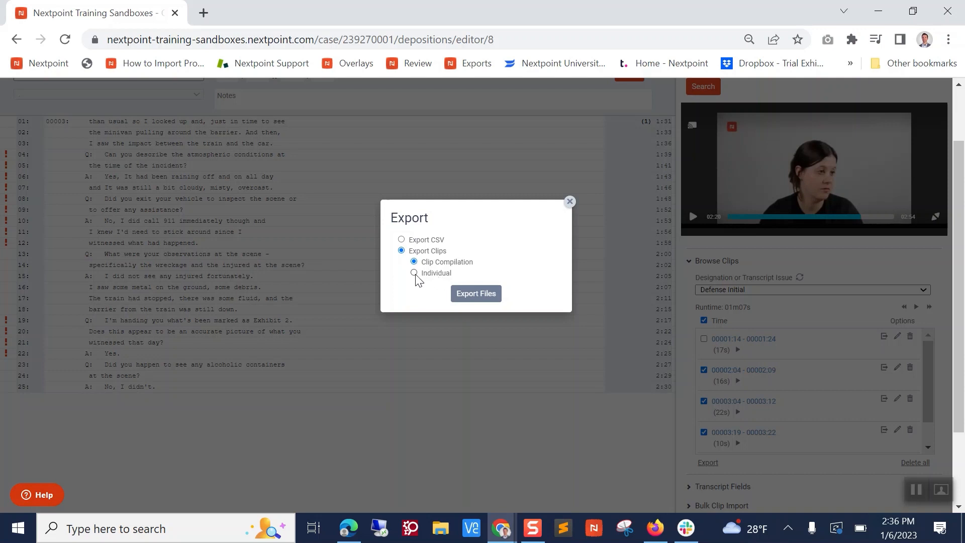
click(469, 294)
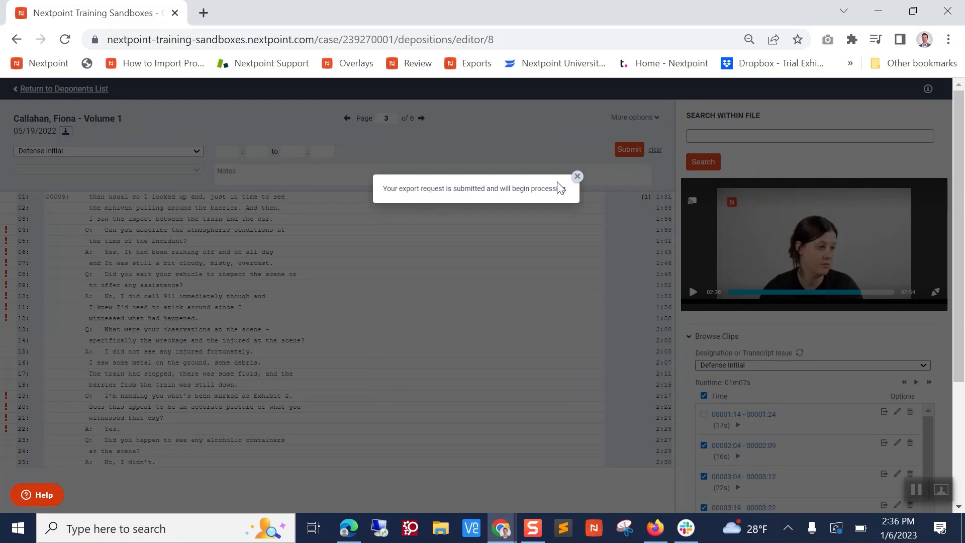
click(577, 177)
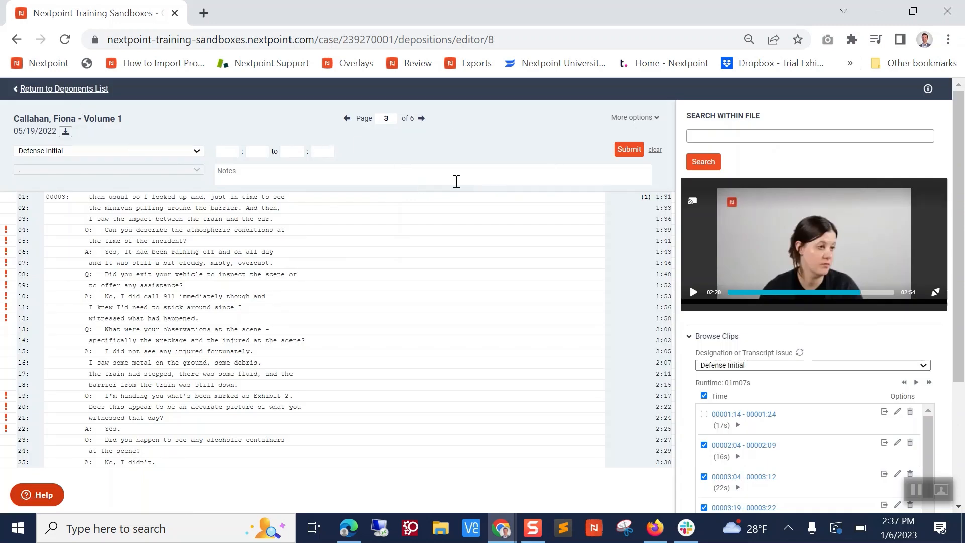
Return to the deponents list and open the database's export list to check the status of the compilation
click(96, 93)
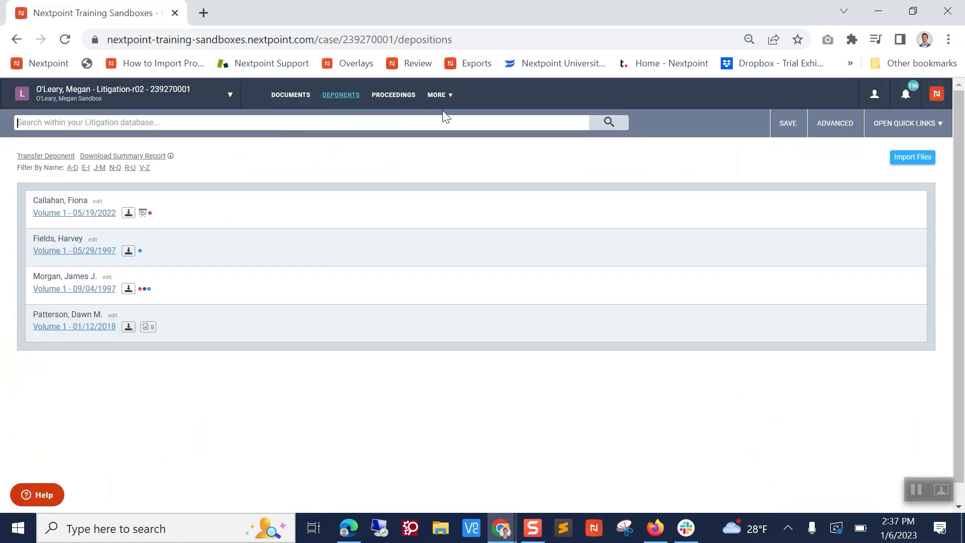
click(436, 96)
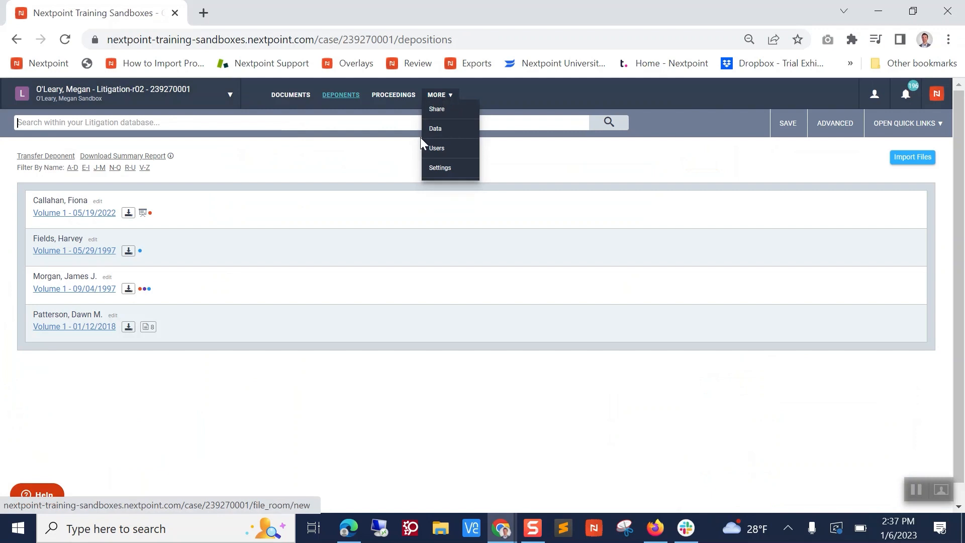
click(439, 129)
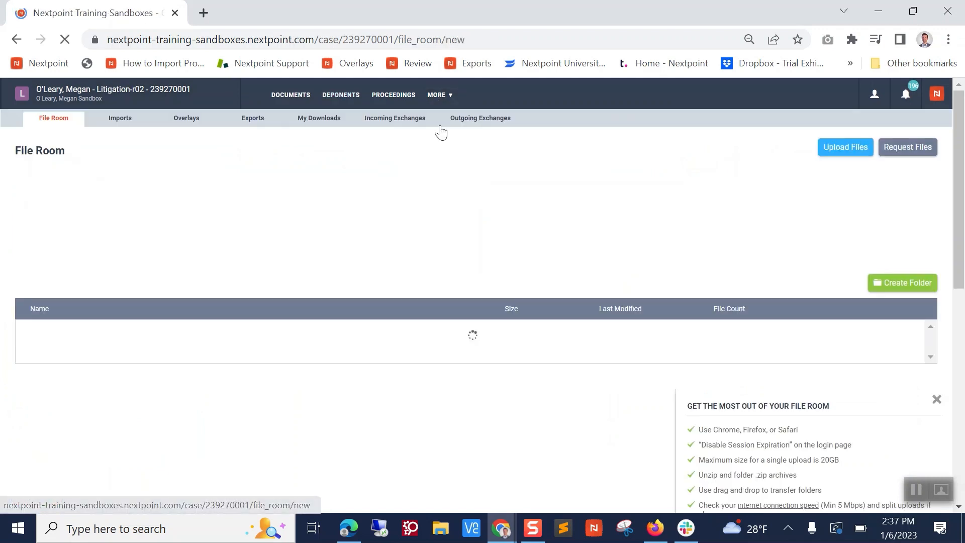
click(250, 122)
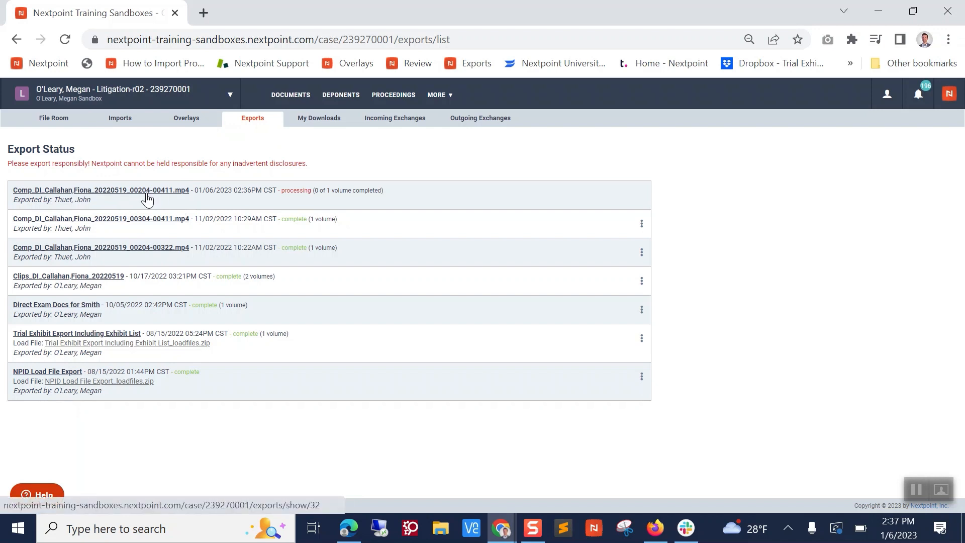
click(79, 220)
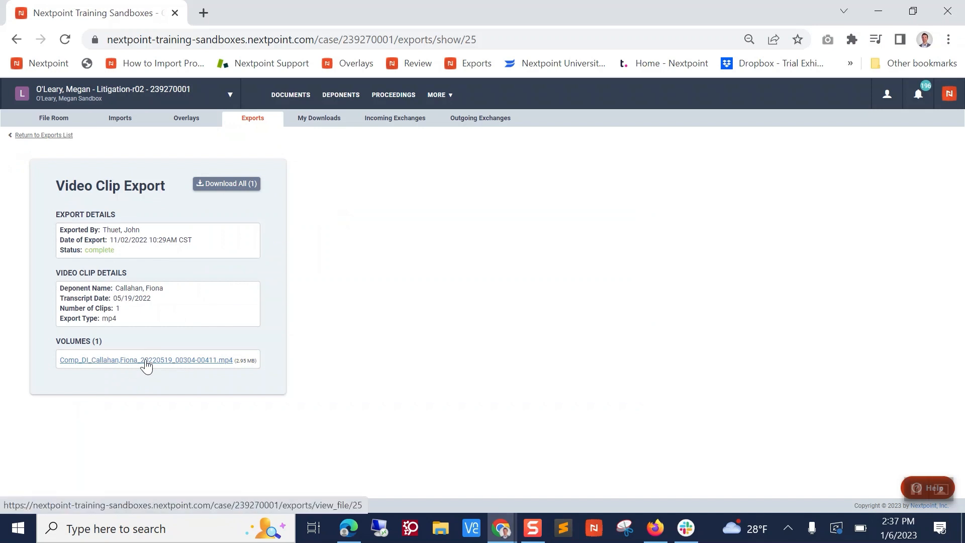
click(55, 136)
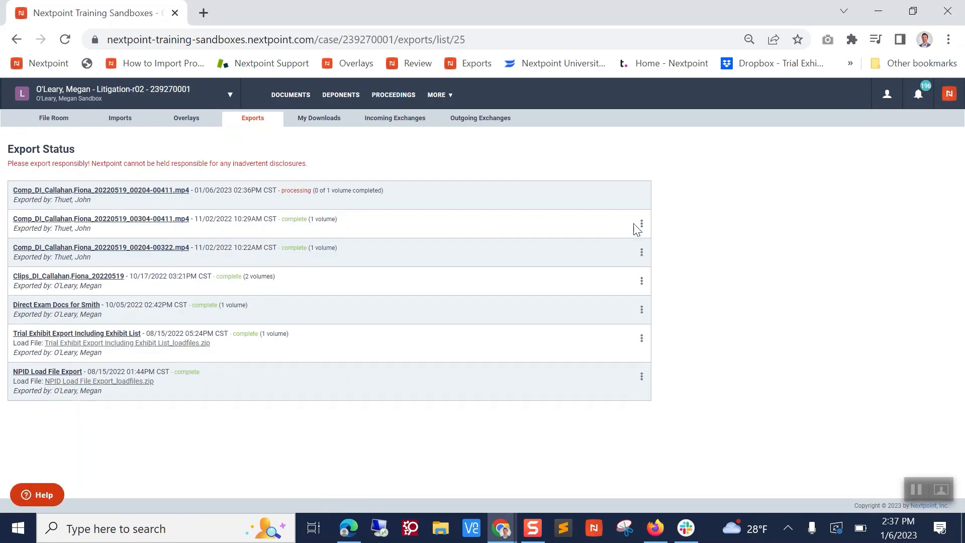
click(641, 225)
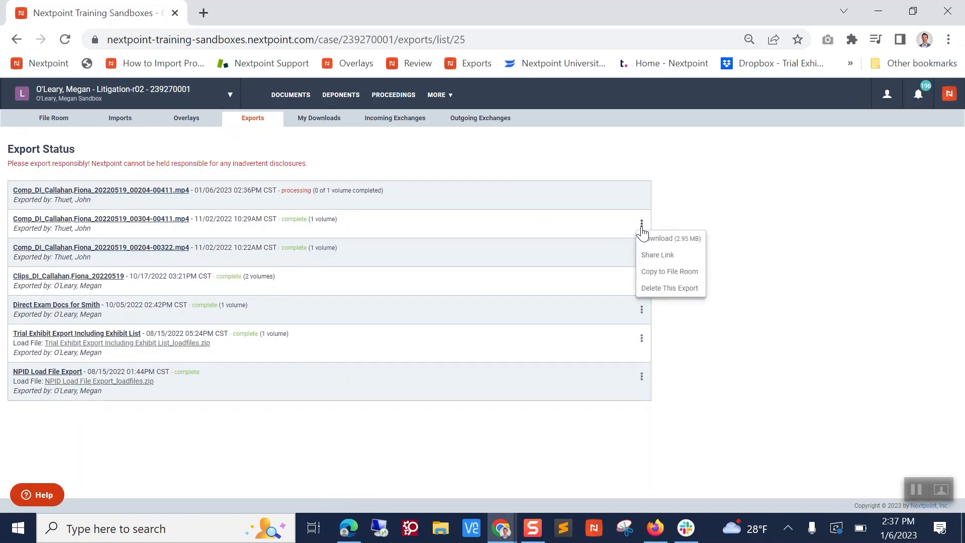
click(646, 253)
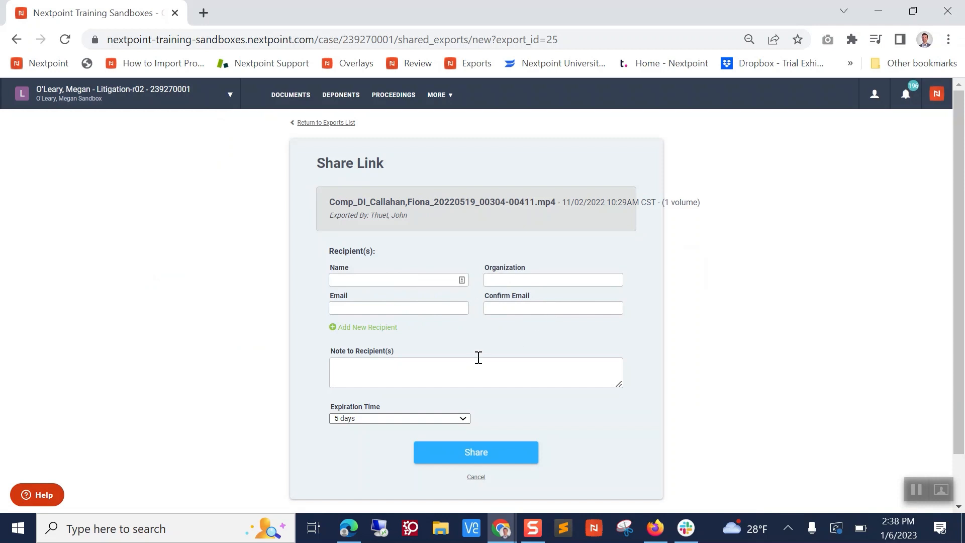
click(476, 477)
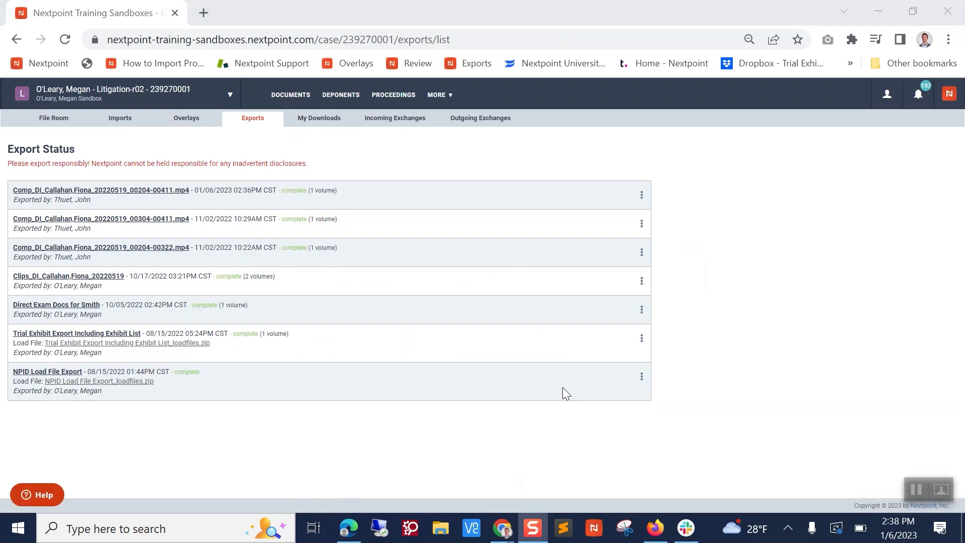
Open the deponent's Volume 1 transcript dated 05/19/2022 and browse its clips for the Defense Initial designation
click(335, 95)
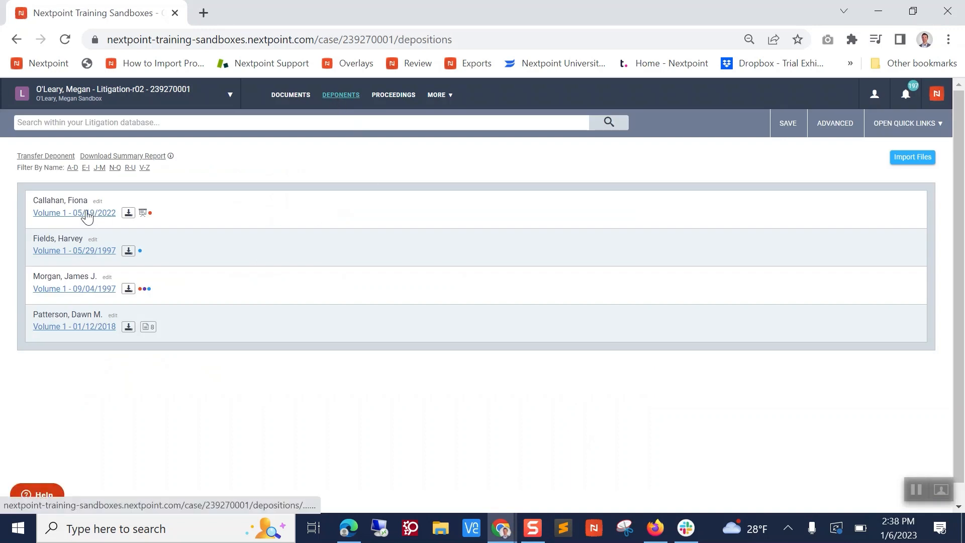
click(84, 215)
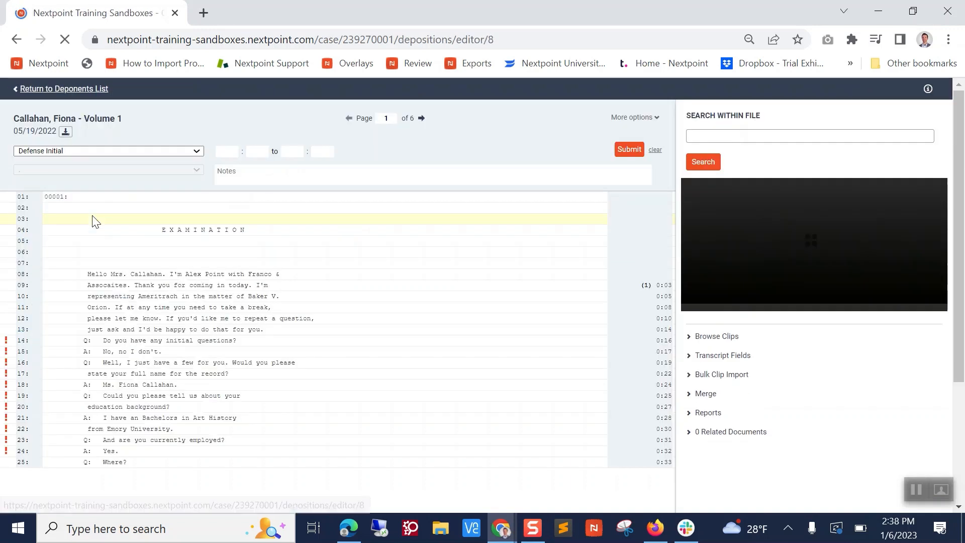
click(692, 337)
click(774, 365)
click(715, 384)
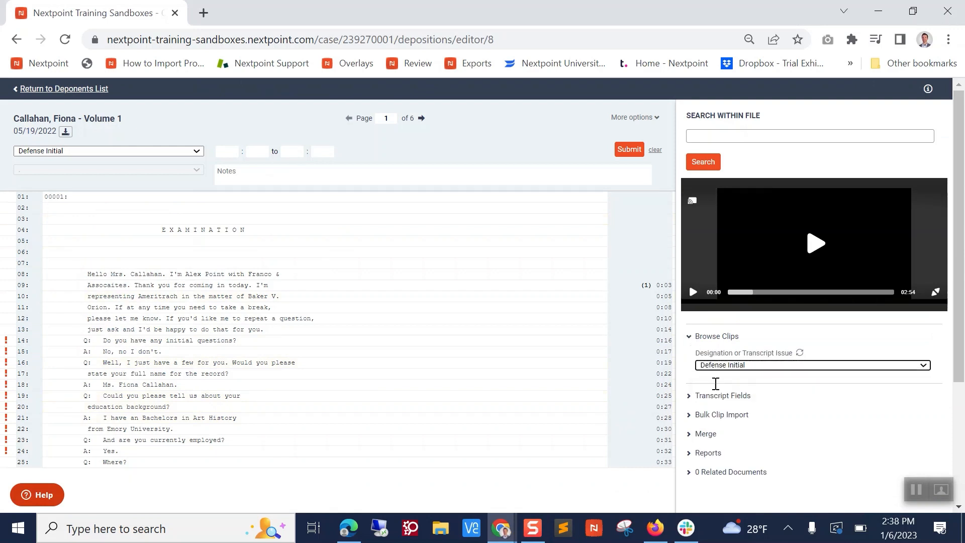
Export all Defense Initial clips except 00001:14 - 00001:24 as a CSV, view the downloaded file in Excel and minimize its window
scroll(719, 382, down, 2)
click(704, 369)
click(704, 401)
click(704, 432)
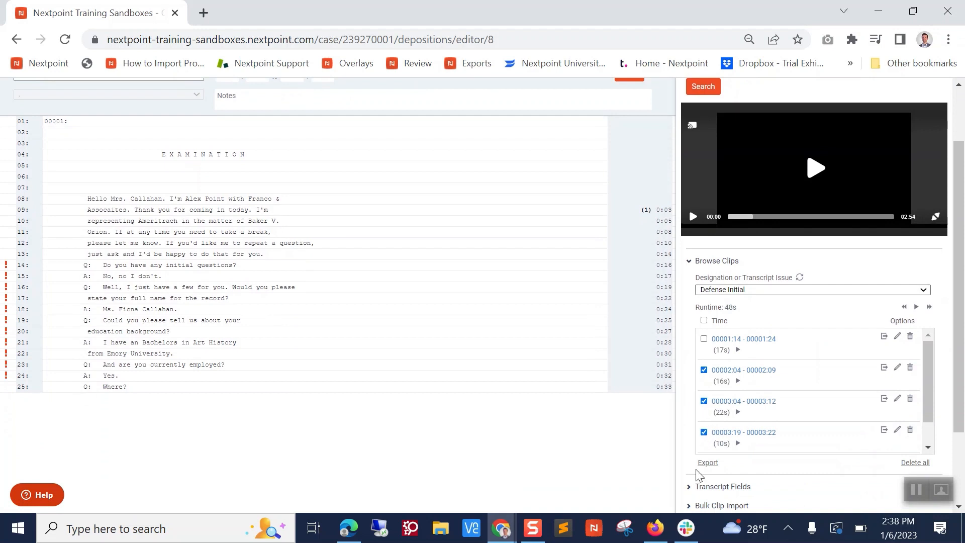
click(707, 462)
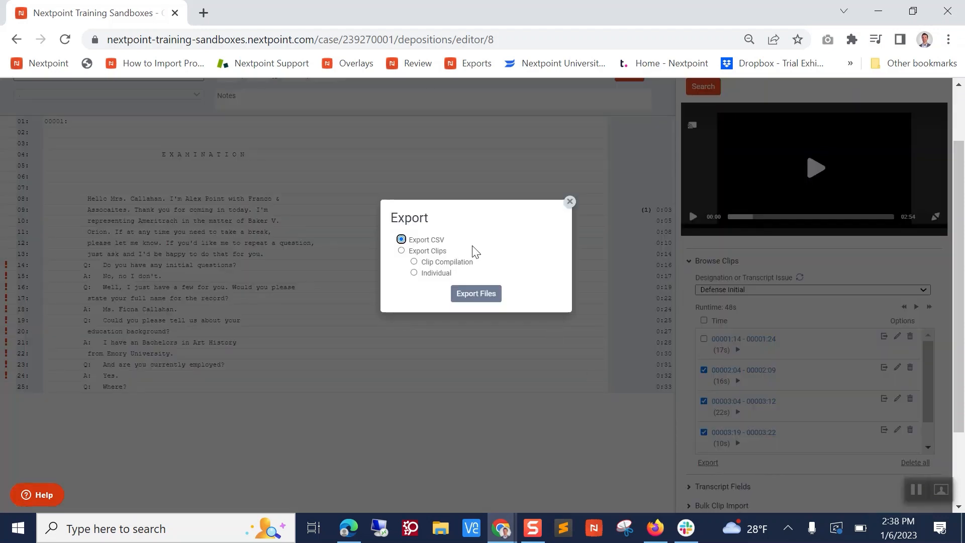
click(476, 297)
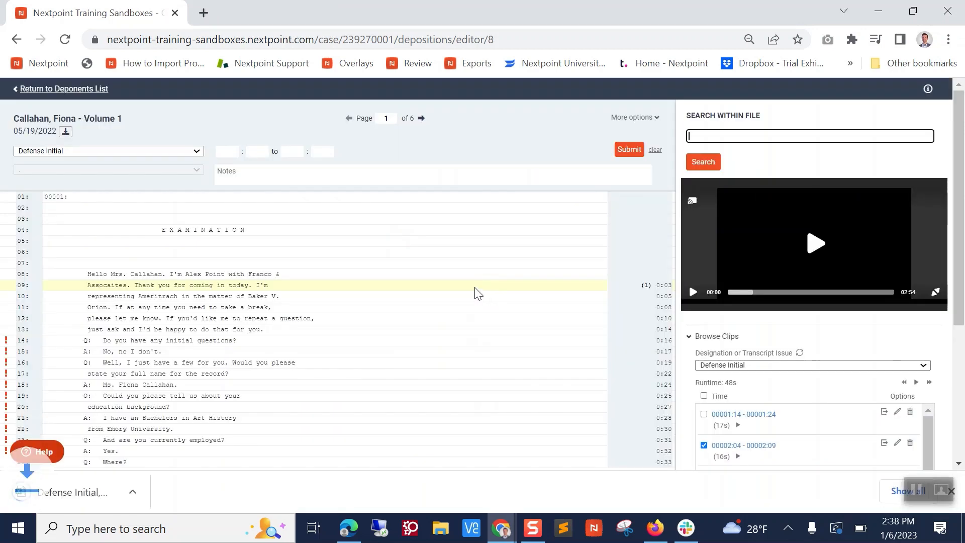
click(95, 493)
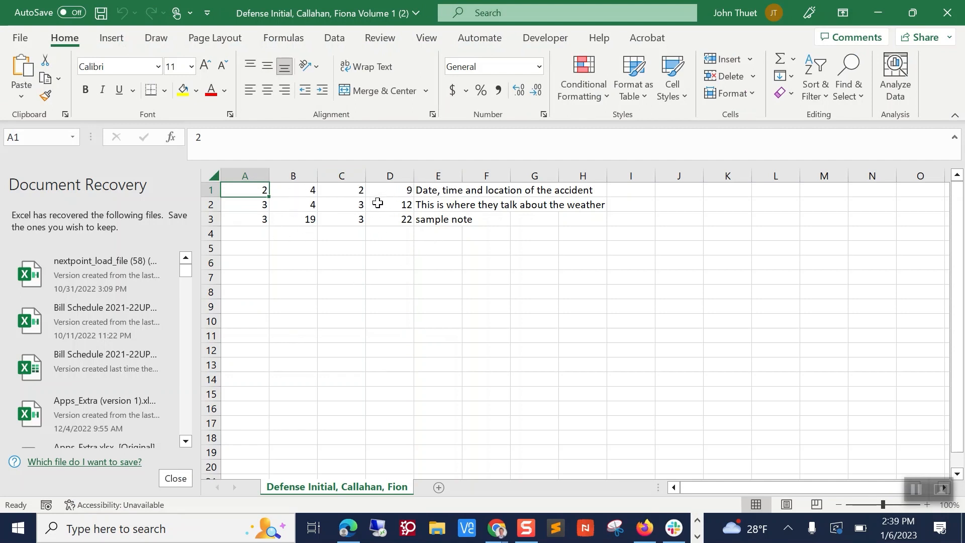
click(877, 7)
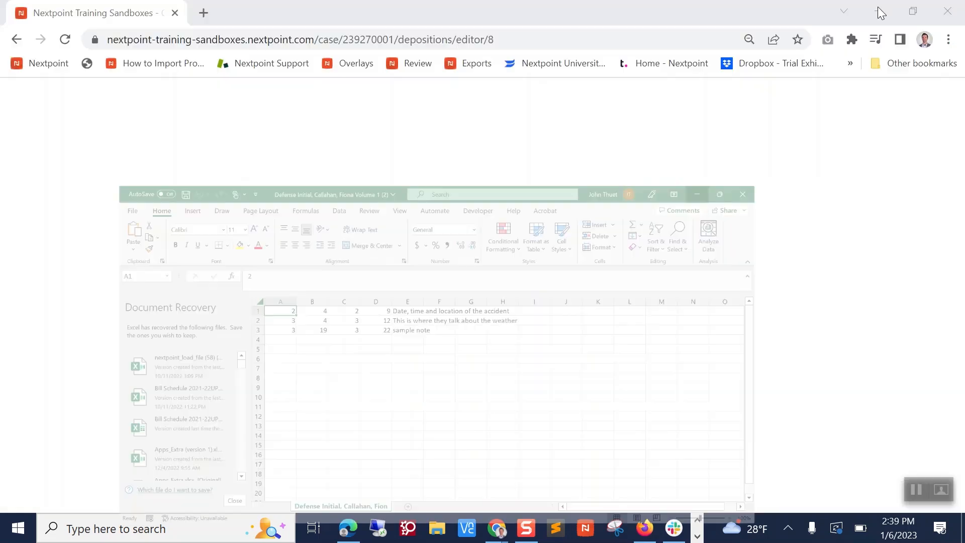